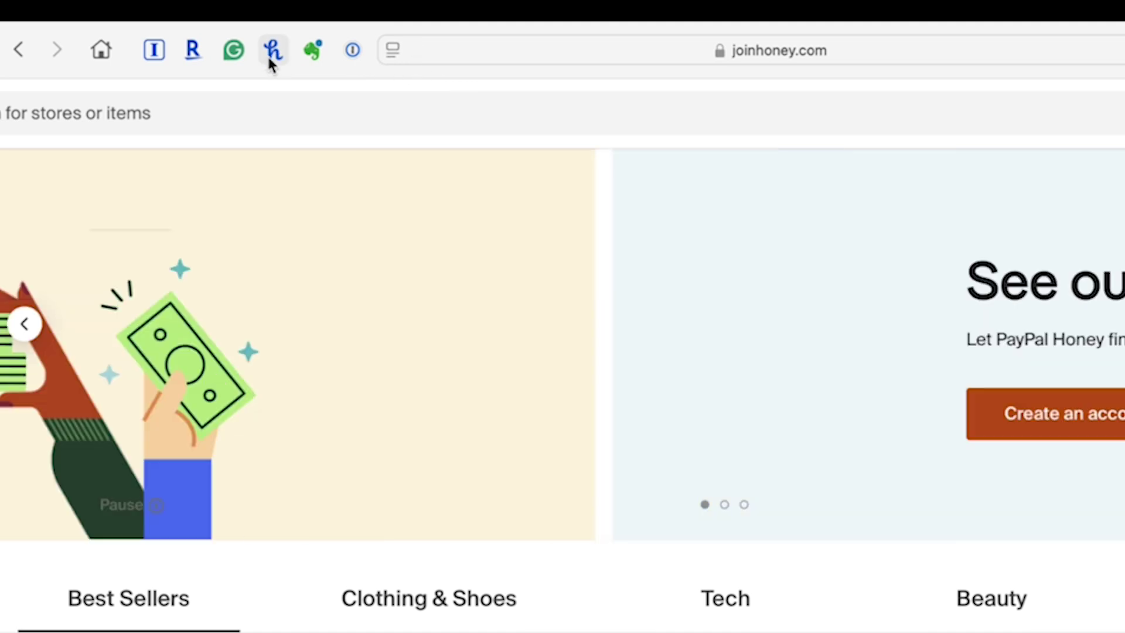
From the Honey toolbar icon's Manage Extension… option, uncheck PayPal Honey in Safari's Settings > Extensions.
{"action": "right_click", "coordinate": [272, 55]}
{"action": "left_click", "coordinate": [321, 70]}
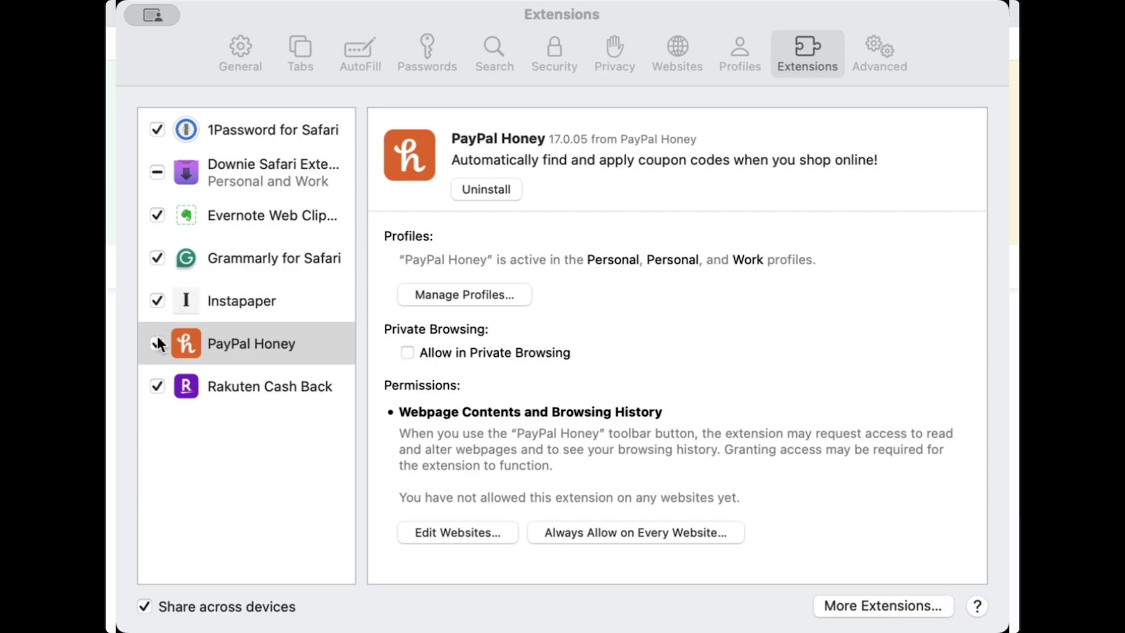
{"action": "left_click", "coordinate": [159, 339]}
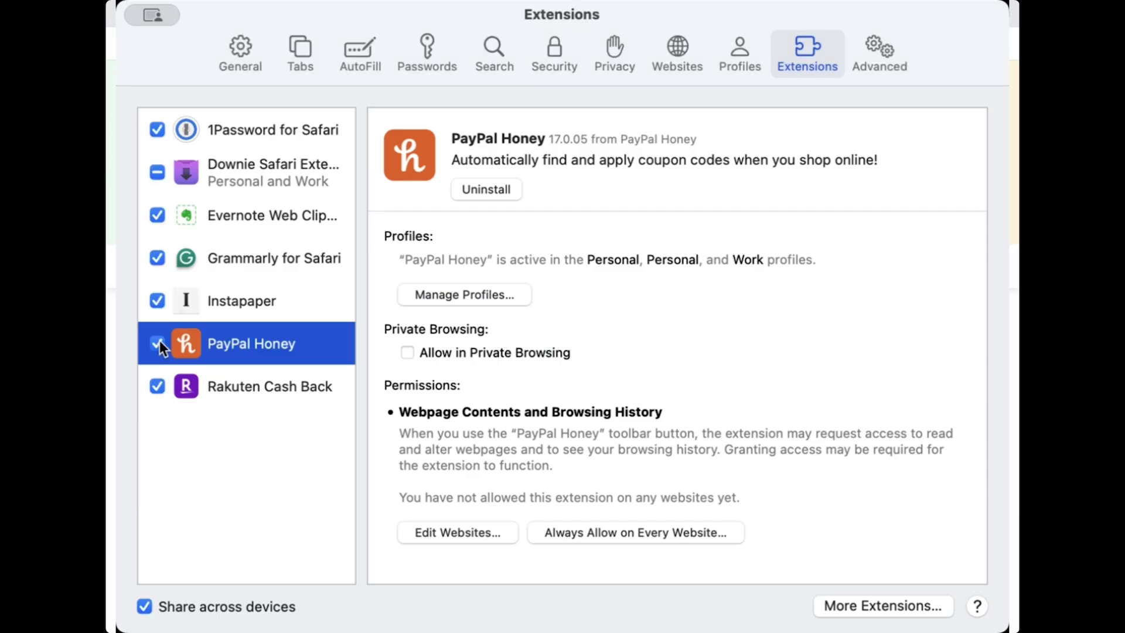
{"action": "left_click", "coordinate": [157, 344]}
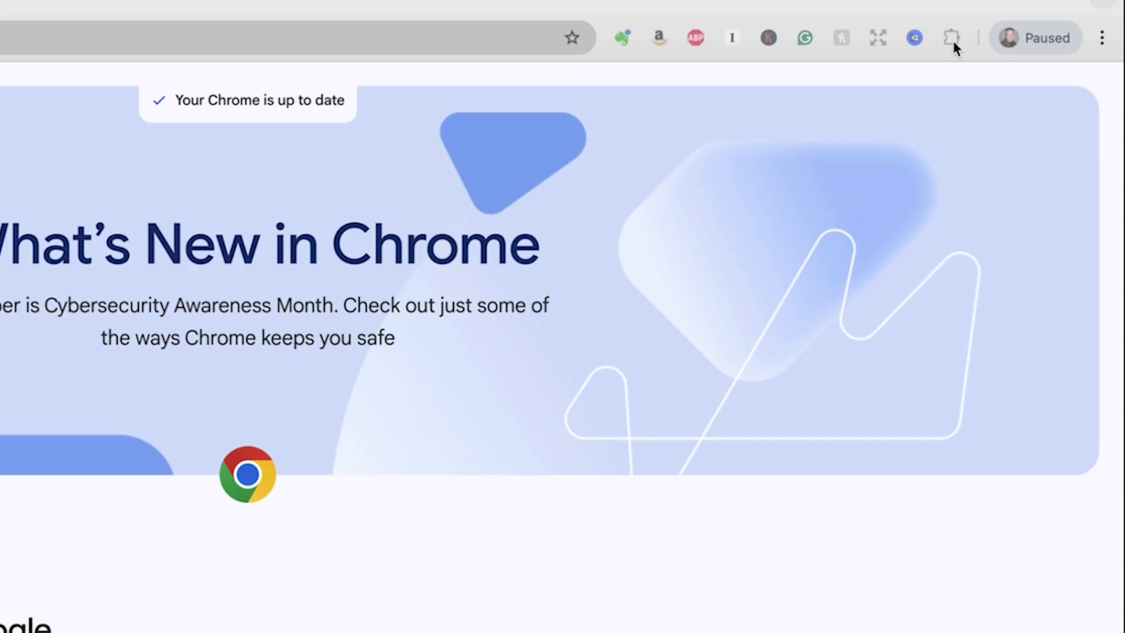
Open PayPal Honey's details page from Chrome's Extensions menu and switch its On toggle off.
{"action": "left_click", "coordinate": [949, 40]}
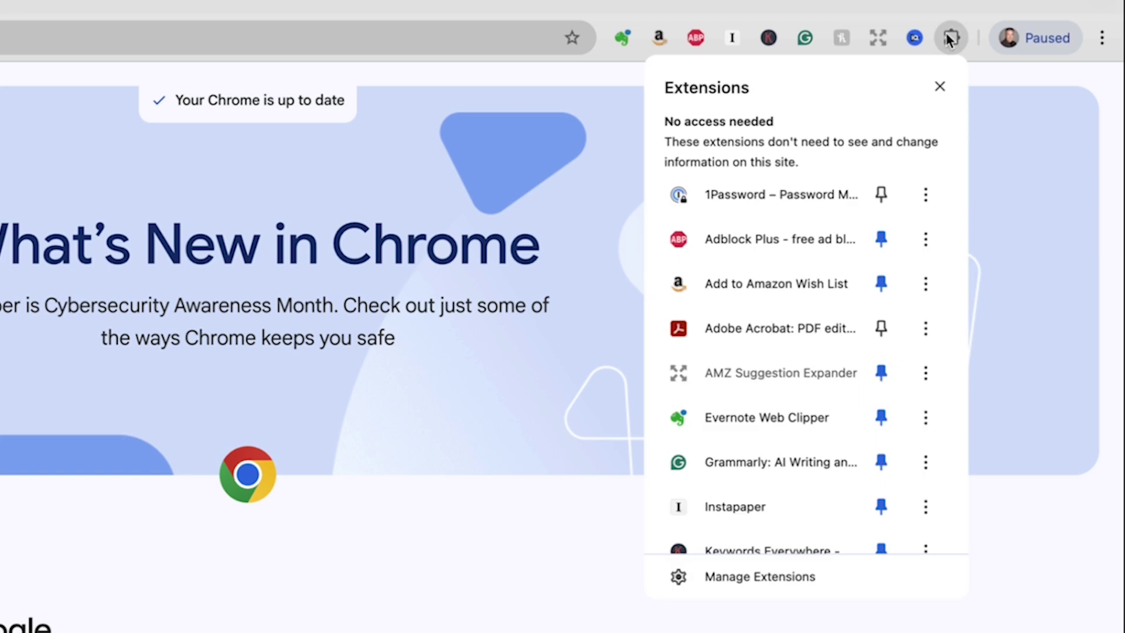
{"action": "scroll", "coordinate": [826, 226], "scroll_direction": "down", "scroll_amount": 2}
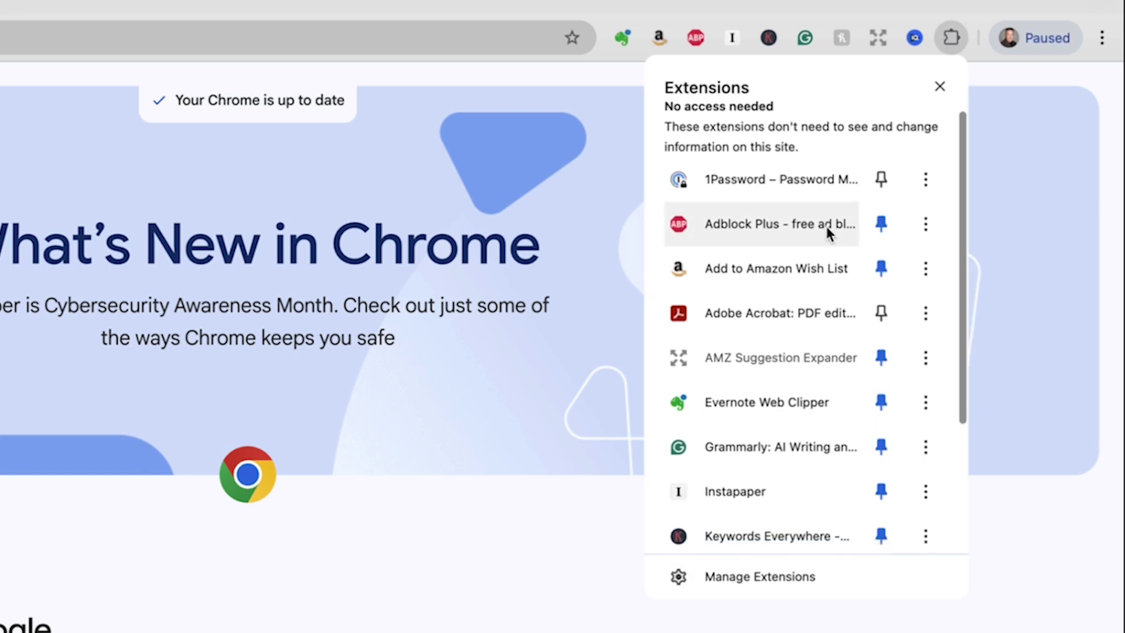
{"action": "scroll", "coordinate": [826, 229], "scroll_direction": "down", "scroll_amount": 4}
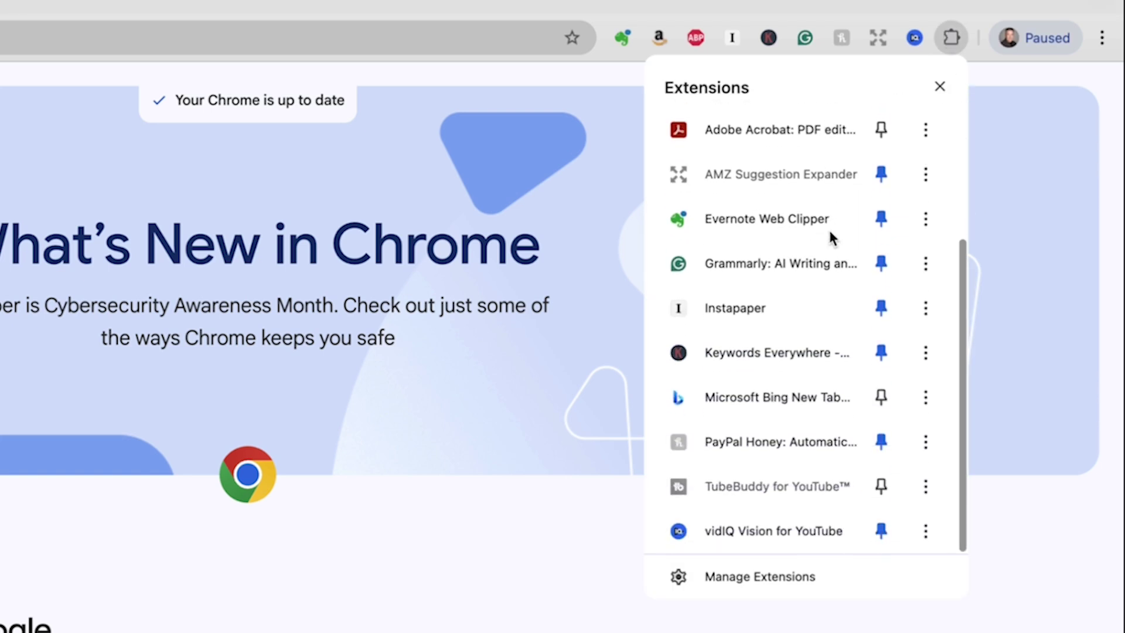
{"action": "left_click", "coordinate": [925, 441]}
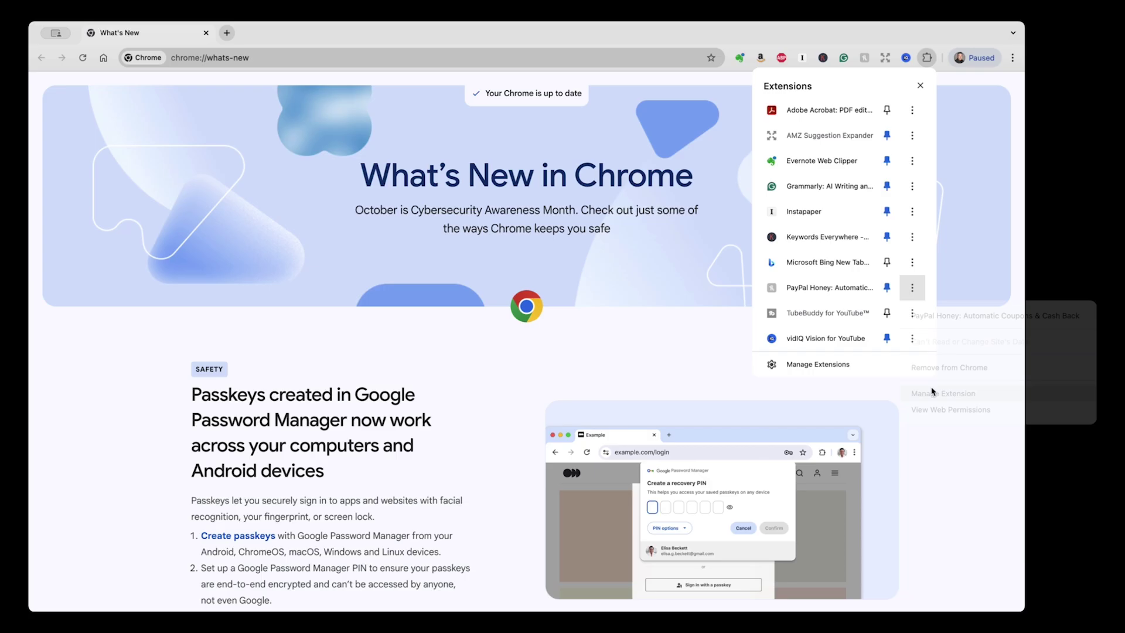
{"action": "left_click", "coordinate": [847, 387]}
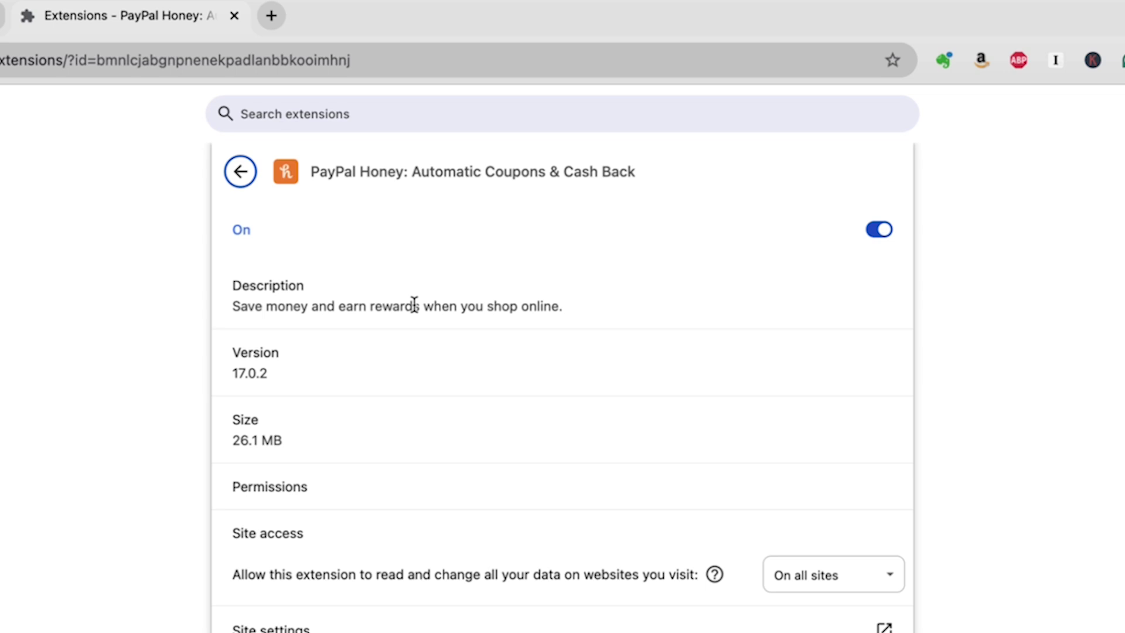
{"action": "left_click", "coordinate": [878, 230]}
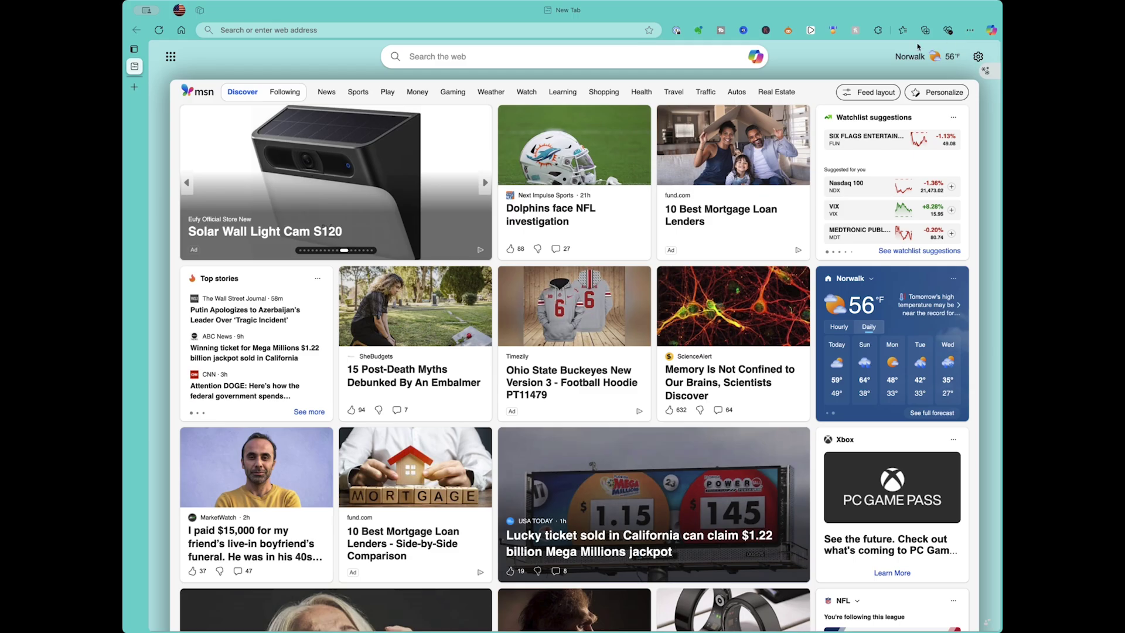
Open Edge's Manage Extensions page and turn off the PayPal Honey toggle.
{"action": "left_click", "coordinate": [877, 30]}
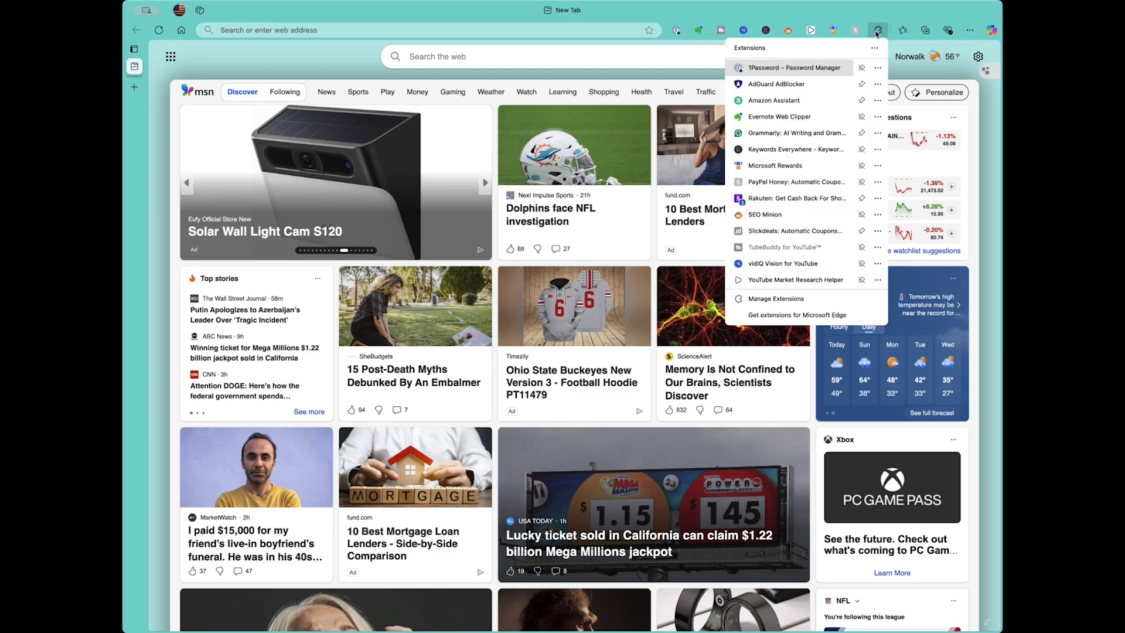
{"action": "left_click", "coordinate": [776, 298]}
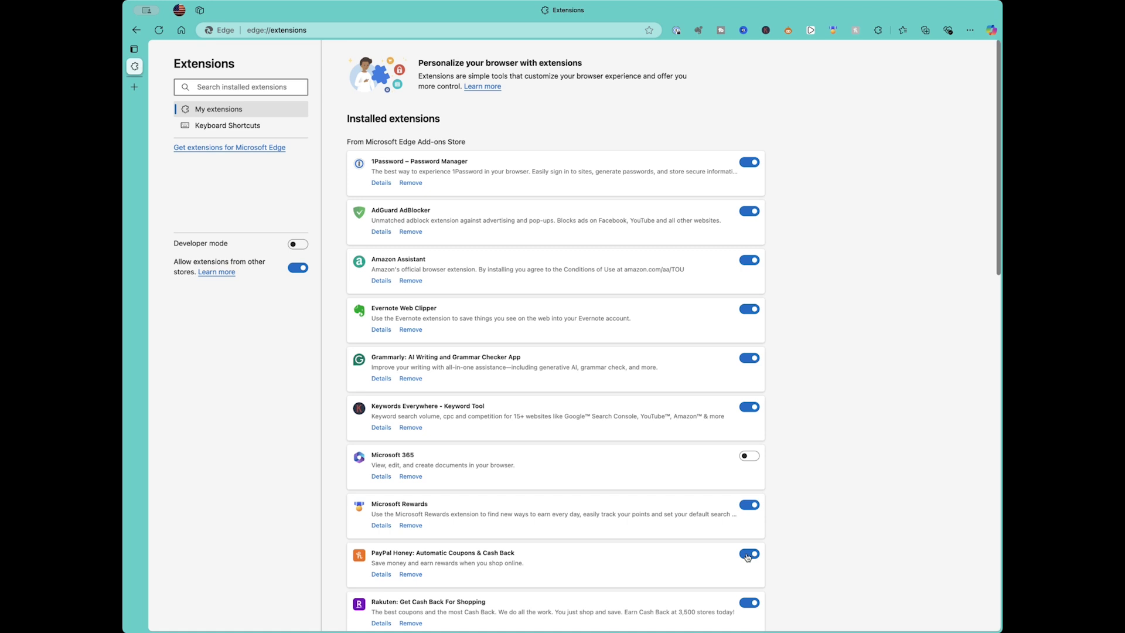
{"action": "left_click", "coordinate": [748, 554]}
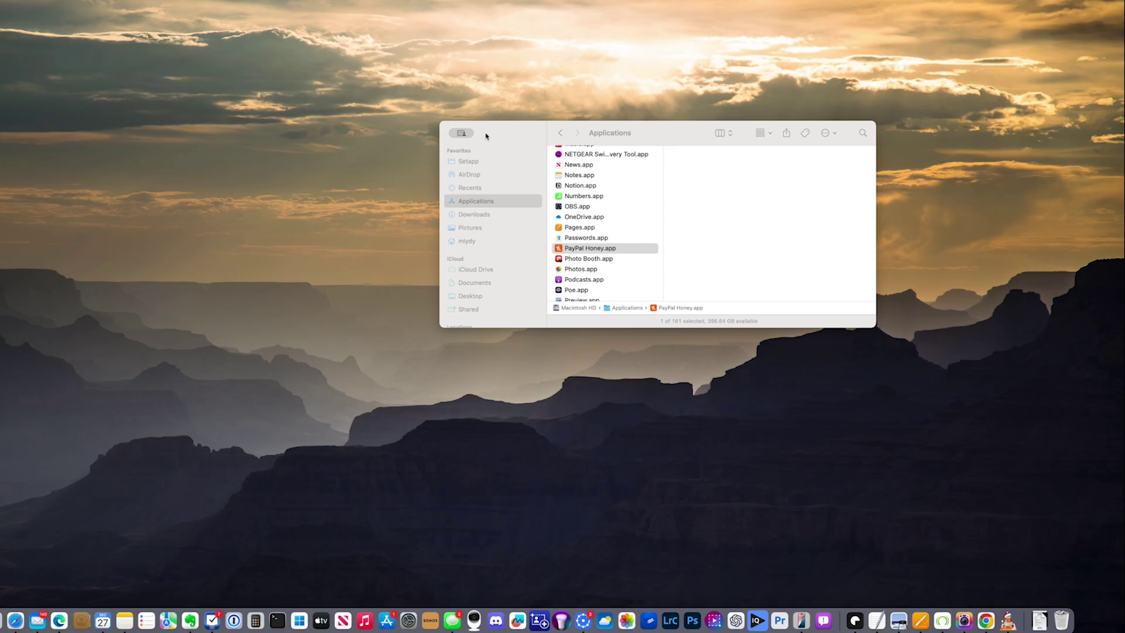
Drag PayPal Honey.app from Applications to the Dock Trash and dismiss Hazel's related-files prompt.
{"action": "left_click_drag", "start_coordinate": [487, 137], "coordinate": [549, 152]}
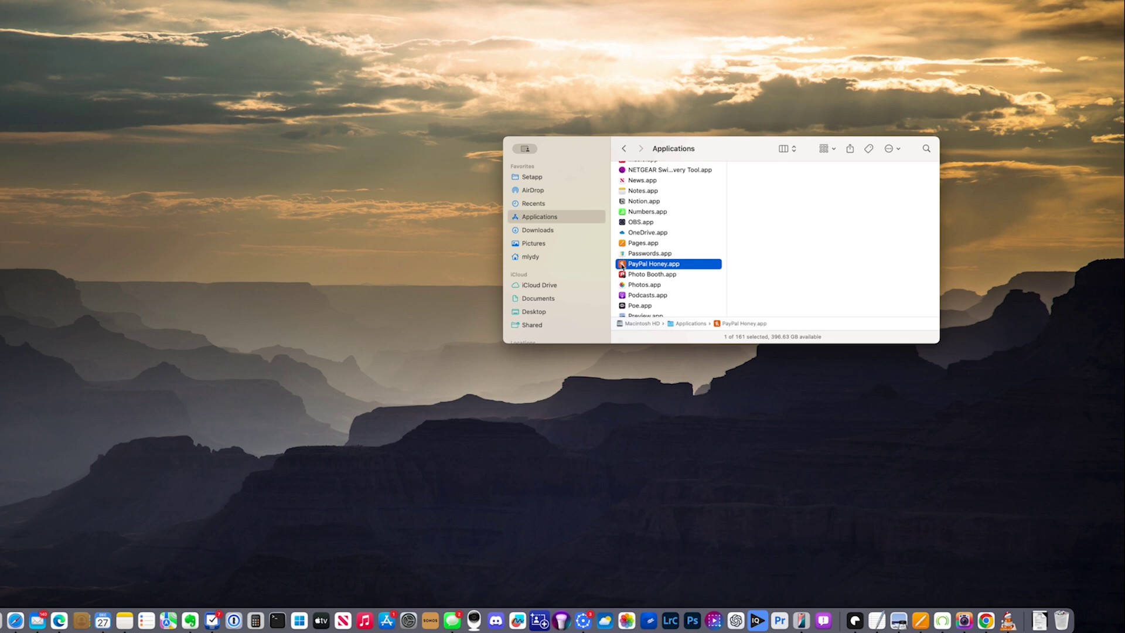
{"action": "left_click_drag", "start_coordinate": [622, 267], "coordinate": [1060, 618]}
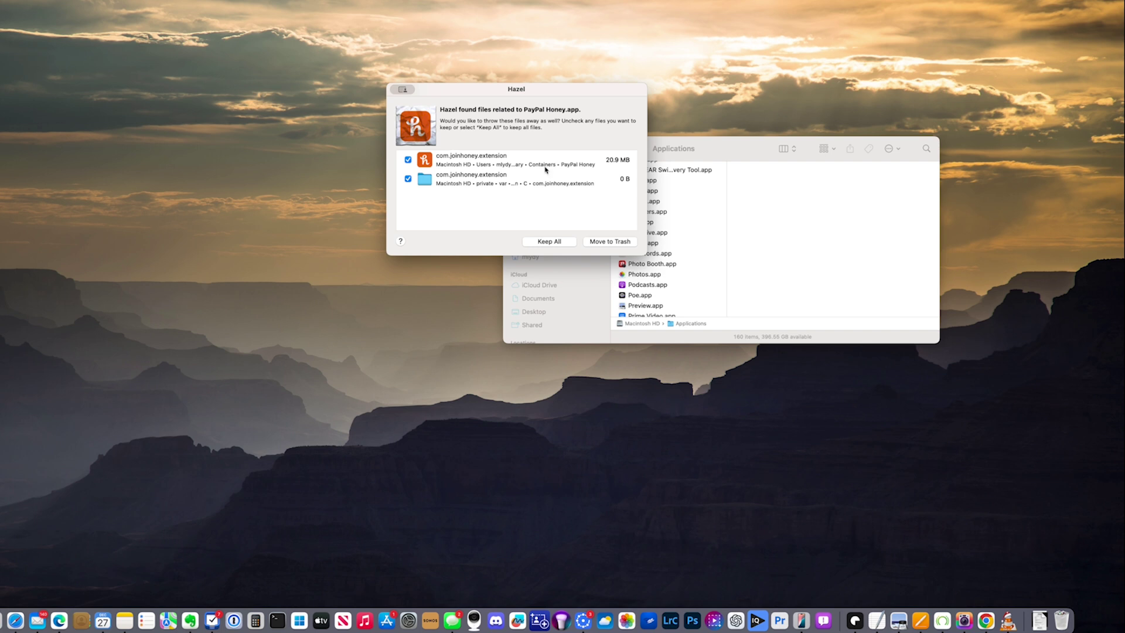
{"action": "left_click", "coordinate": [610, 241]}
{"action": "right_click", "coordinate": [1061, 619]}
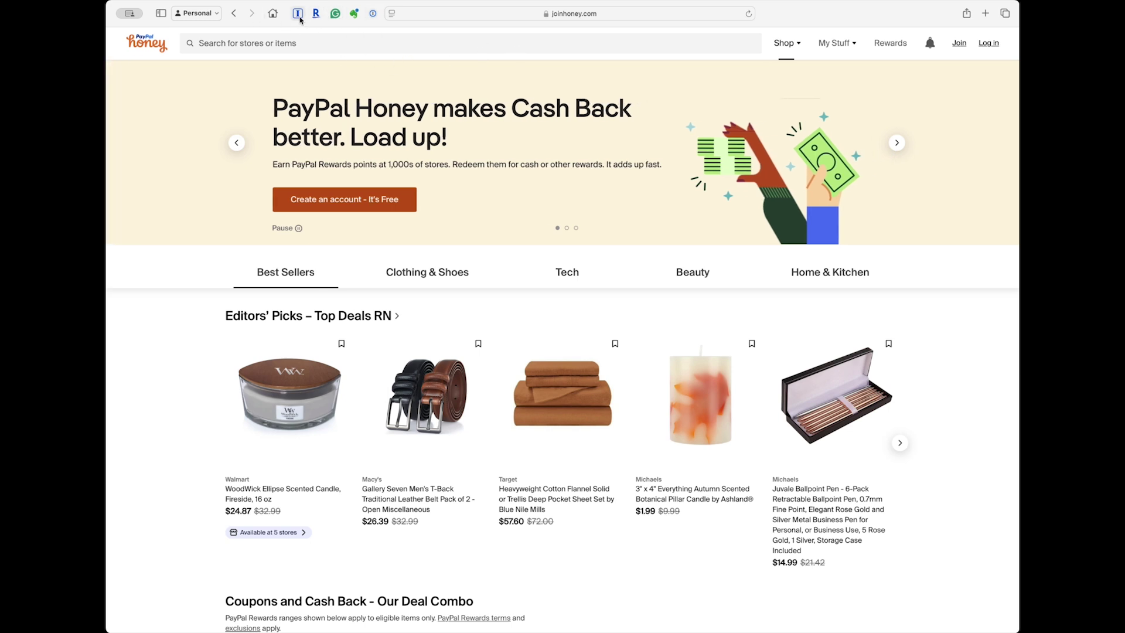
Open Safari's Settings > Extensions through a toolbar extension's Manage Extension… option.
{"action": "right_click", "coordinate": [333, 17]}
{"action": "left_click", "coordinate": [398, 19]}
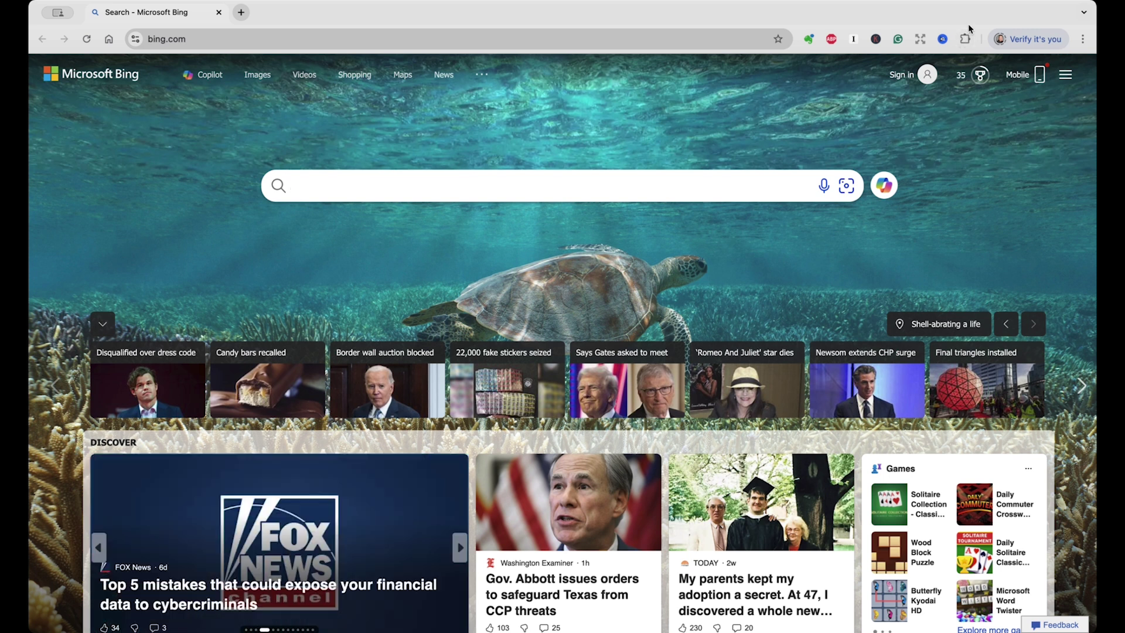
Remove PayPal Honey from Chrome's Manage Extensions page and confirm the removal.
{"action": "left_click", "coordinate": [965, 39]}
{"action": "scroll", "coordinate": [873, 263], "scroll_direction": "down", "scroll_amount": 1}
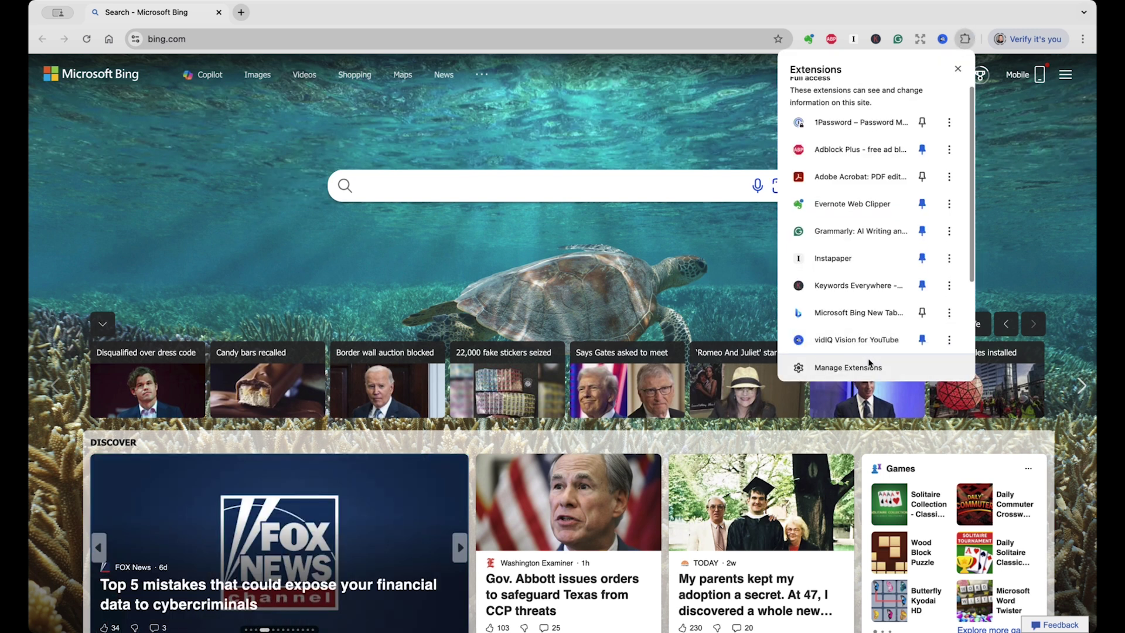
{"action": "left_click", "coordinate": [869, 365]}
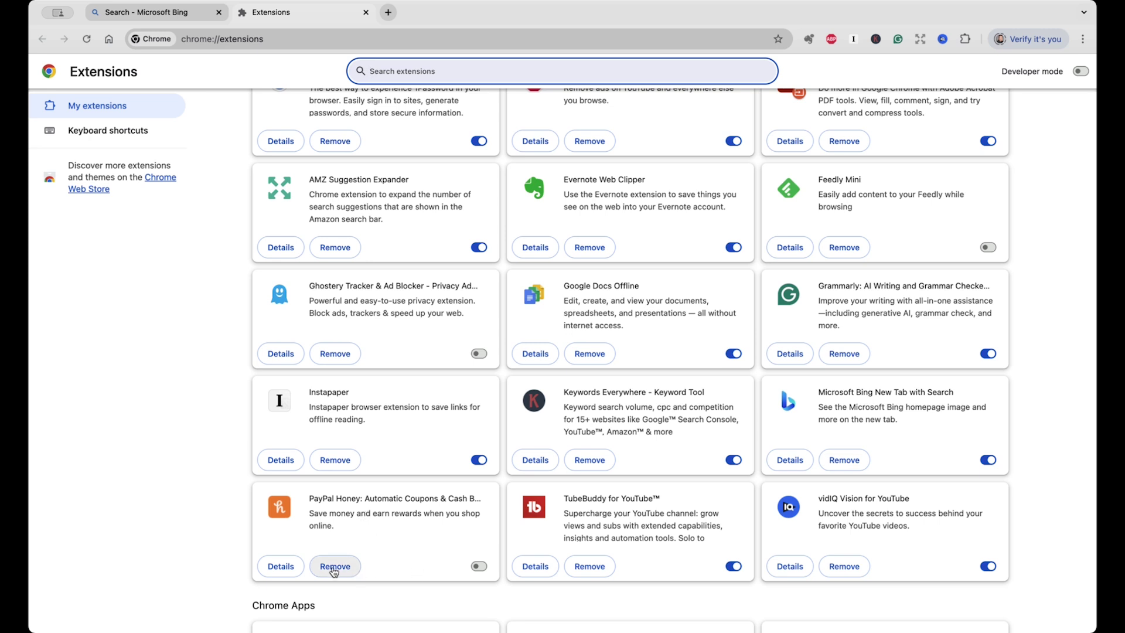
{"action": "left_click", "coordinate": [335, 566]}
{"action": "left_click", "coordinate": [934, 158]}
Submit Honey's uninstall survey with Privacy concerns as the reason.
{"action": "left_click", "coordinate": [604, 261]}
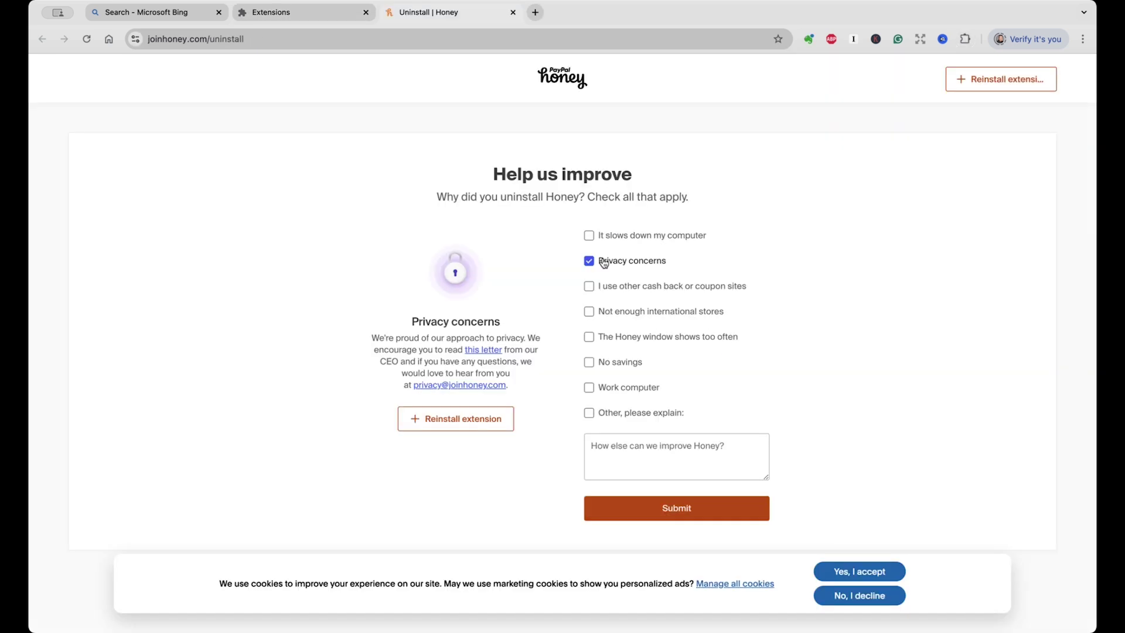
{"action": "left_click", "coordinate": [603, 261]}
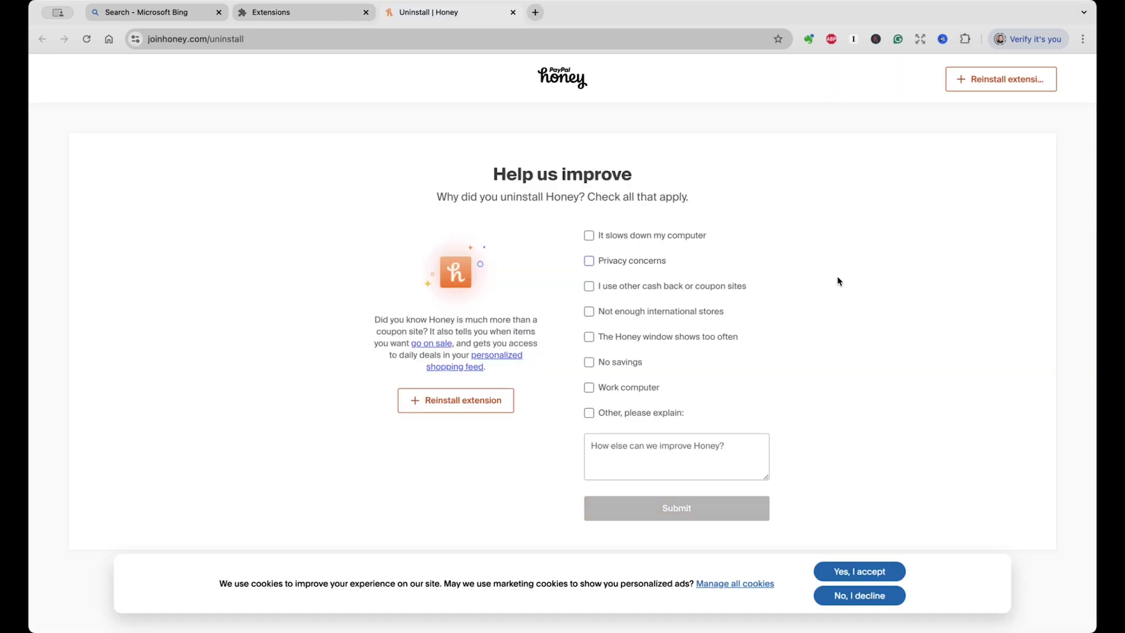
{"action": "left_click", "coordinate": [593, 264]}
{"action": "left_click", "coordinate": [721, 519]}
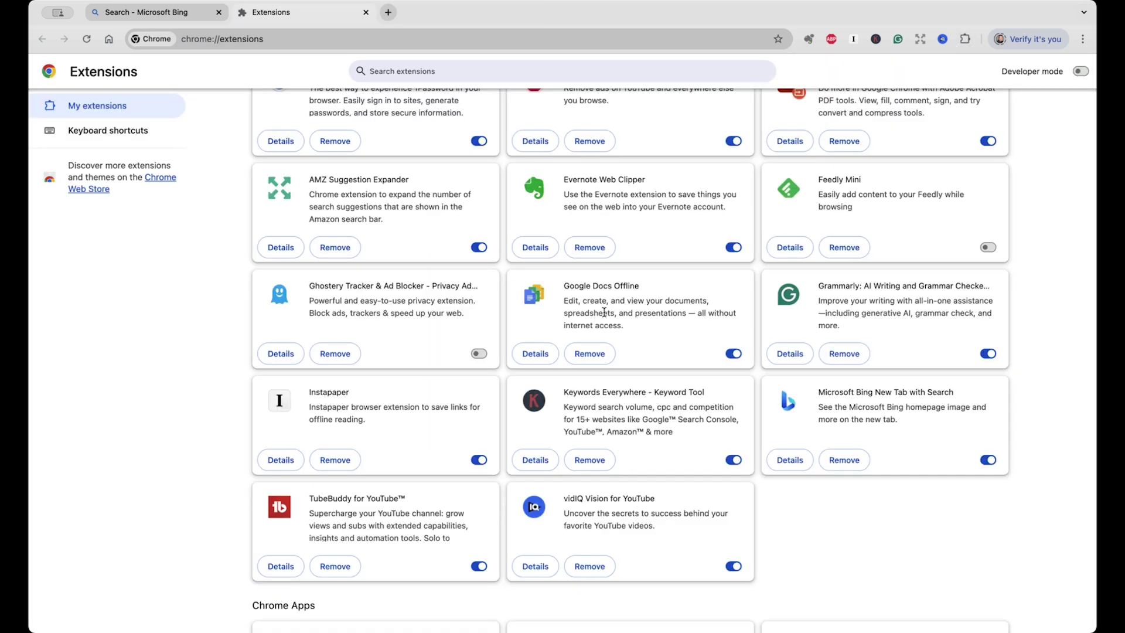
{"action": "scroll", "coordinate": [604, 316], "scroll_direction": "up", "scroll_amount": 2}
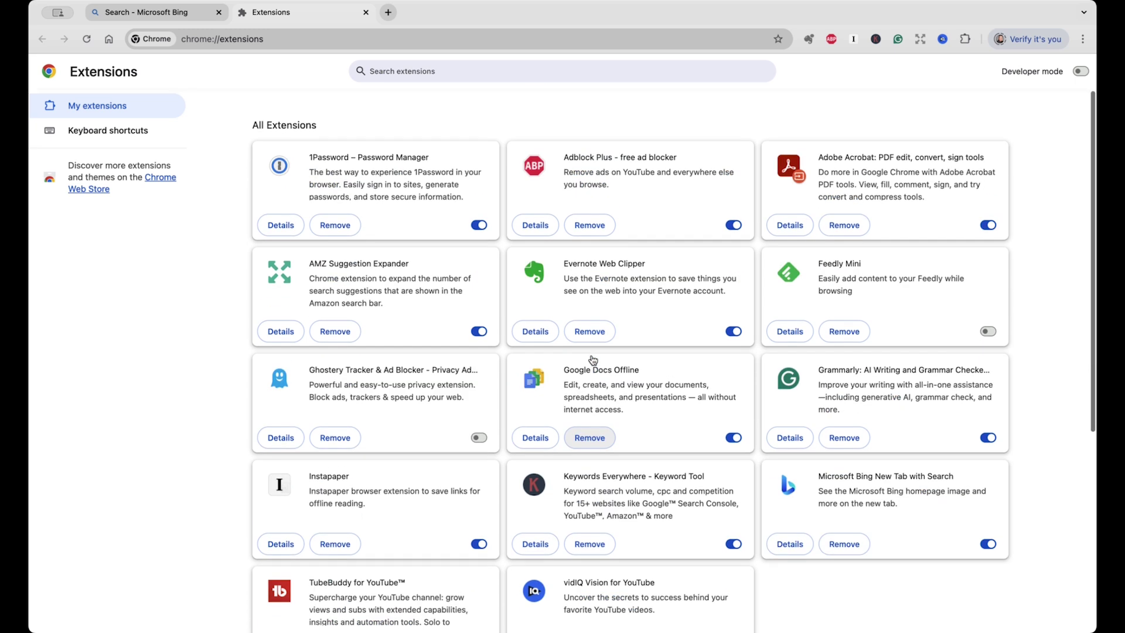
{"action": "scroll", "coordinate": [592, 360], "scroll_direction": "down", "scroll_amount": 4}
{"action": "scroll", "coordinate": [593, 360], "scroll_direction": "down", "scroll_amount": 3}
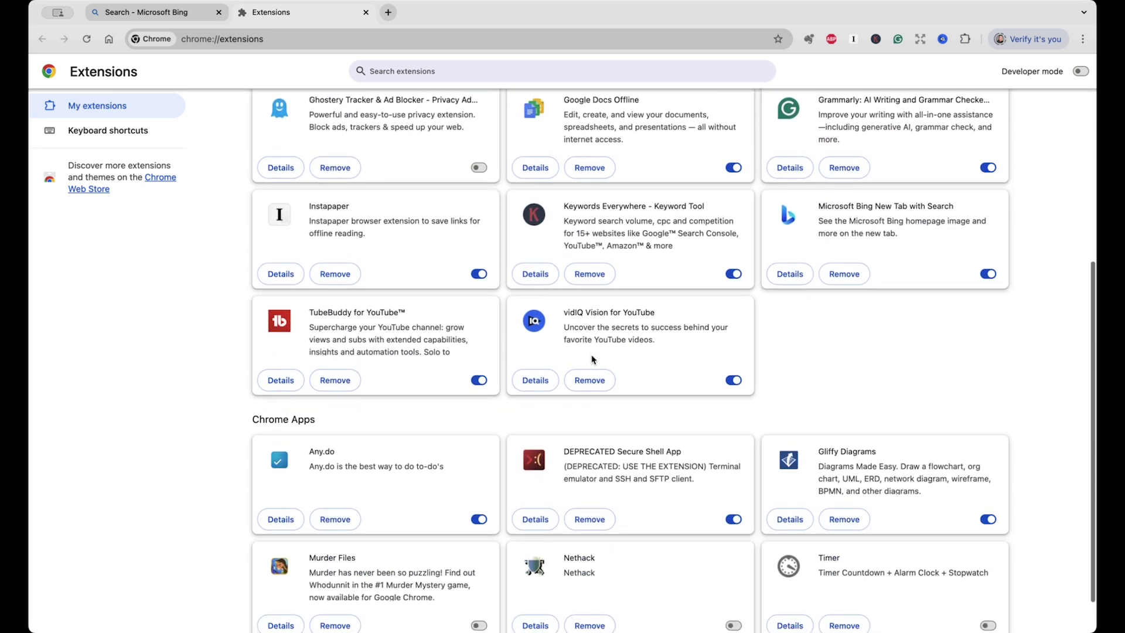
{"action": "scroll", "coordinate": [592, 359], "scroll_direction": "up", "scroll_amount": 1}
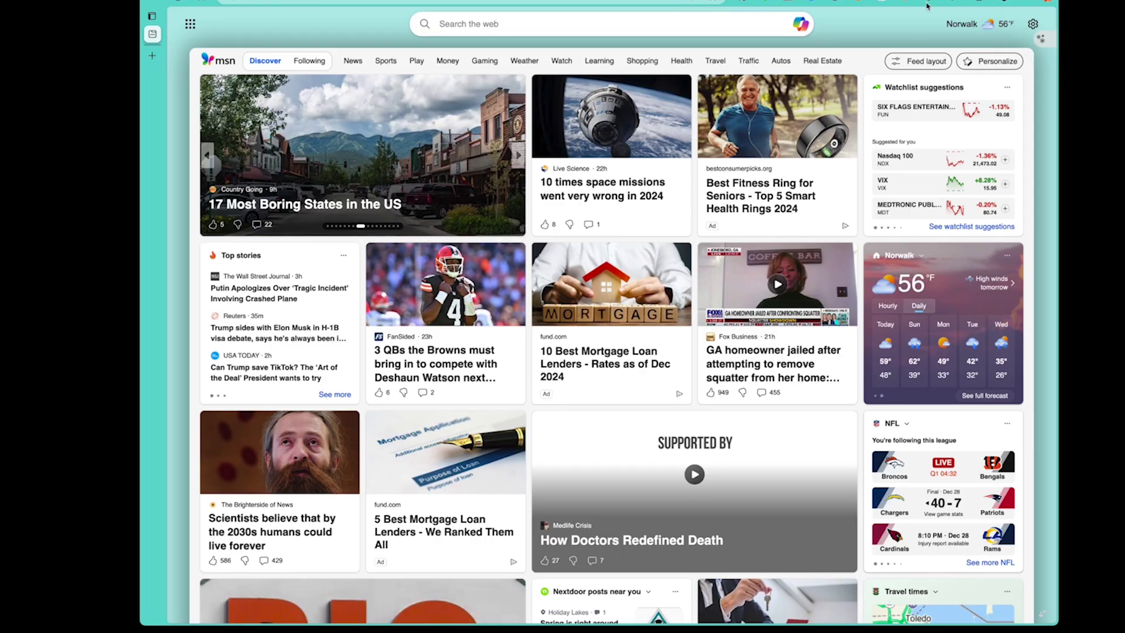
Remove PayPal Honey from Edge's Manage extensions page and confirm the removal.
{"action": "left_click", "coordinate": [928, 1]}
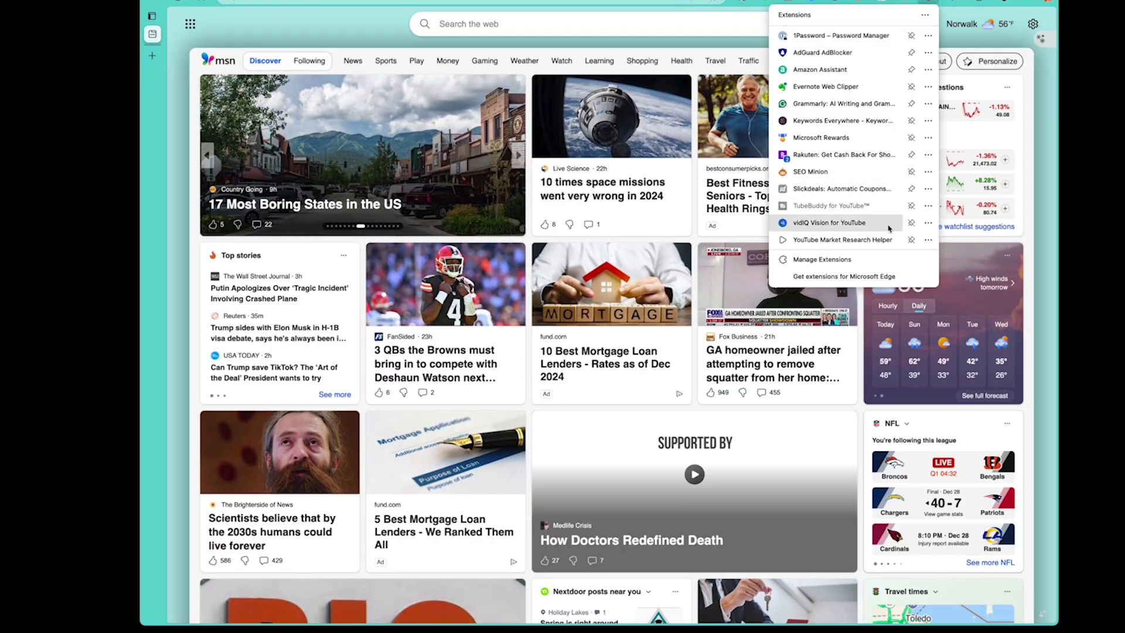
{"action": "left_click", "coordinate": [877, 258]}
{"action": "scroll", "coordinate": [744, 281], "scroll_direction": "down", "scroll_amount": 1}
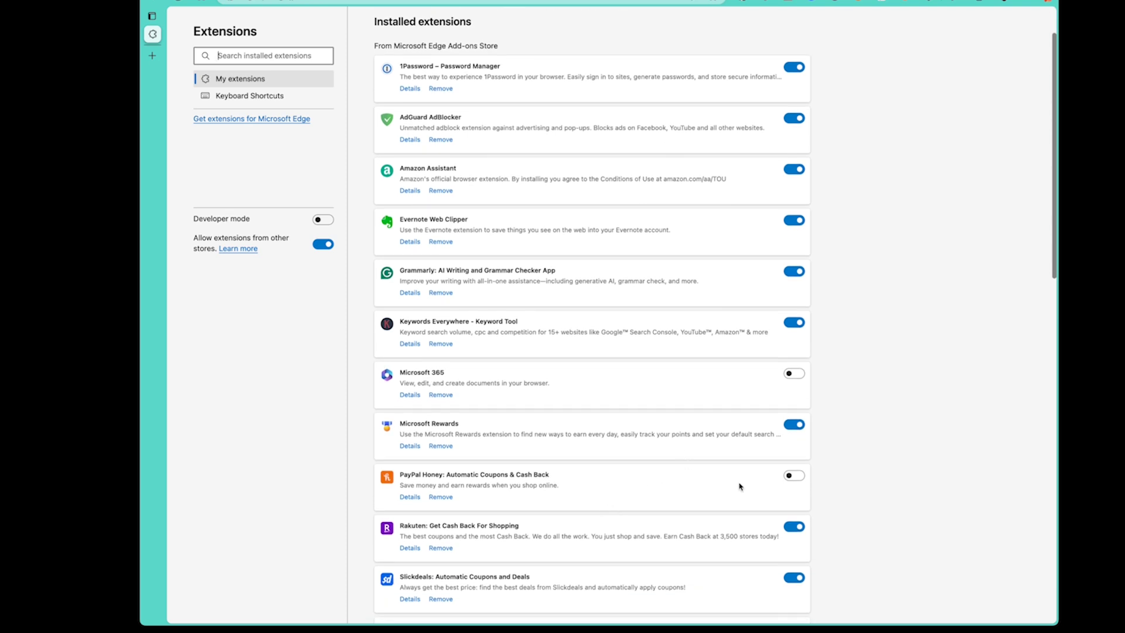
{"action": "left_click", "coordinate": [440, 498]}
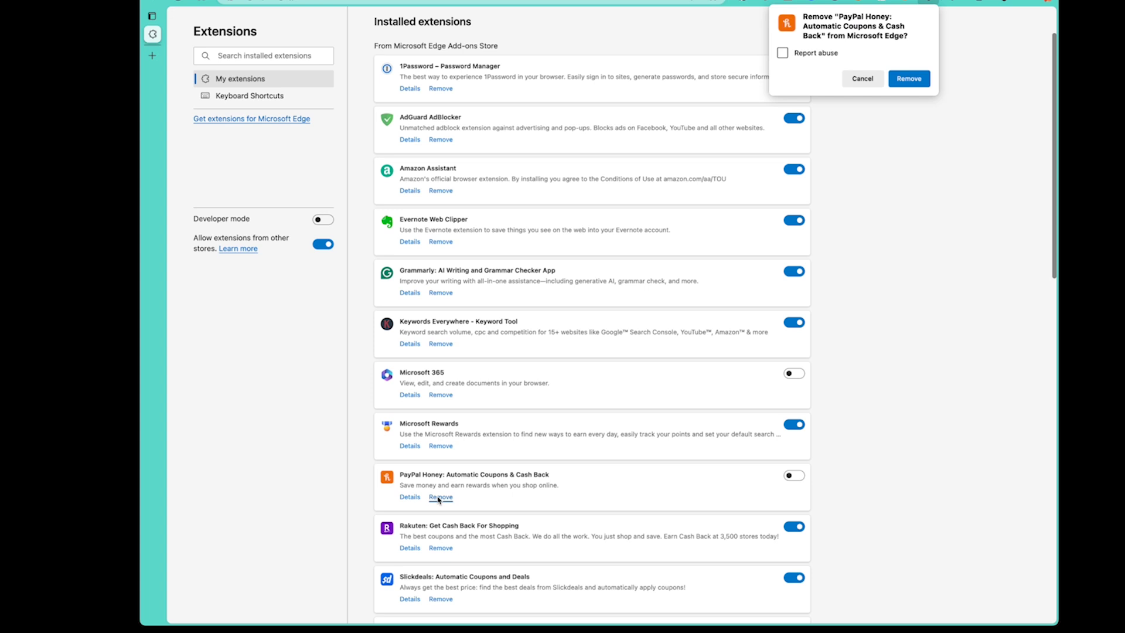
{"action": "left_click", "coordinate": [909, 79]}
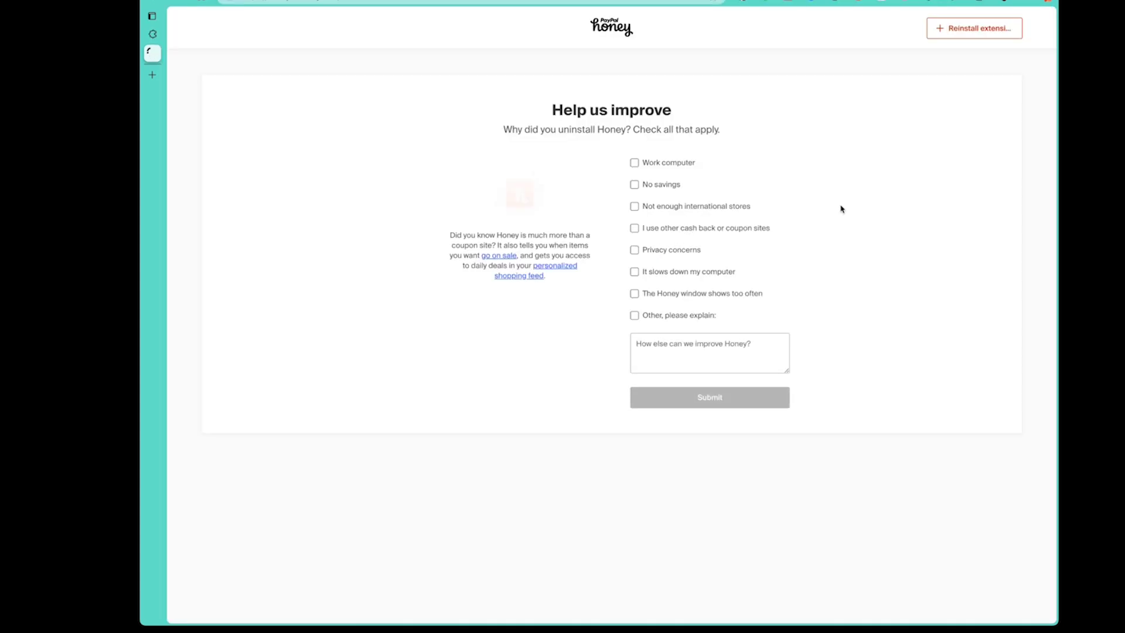
Submit Honey's uninstall survey with Privacy concerns ticked, then close the survey tab.
{"action": "left_click", "coordinate": [634, 250]}
{"action": "left_click", "coordinate": [706, 397]}
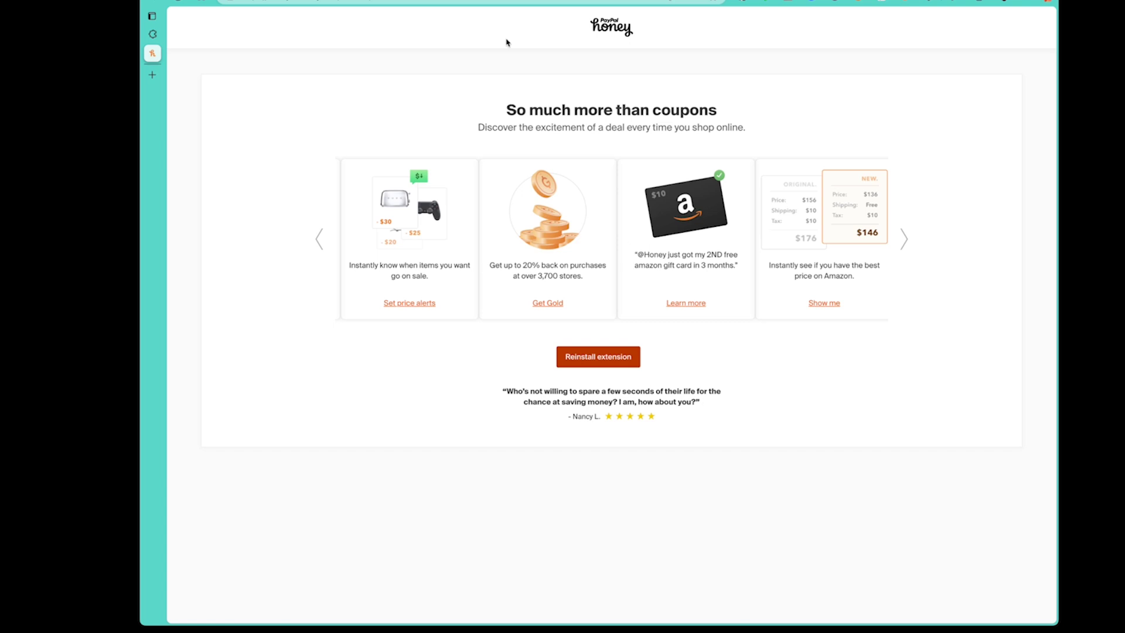
{"action": "key", "text": "ctrl+w"}
{"action": "scroll", "coordinate": [527, 209], "scroll_direction": "down", "scroll_amount": 3}
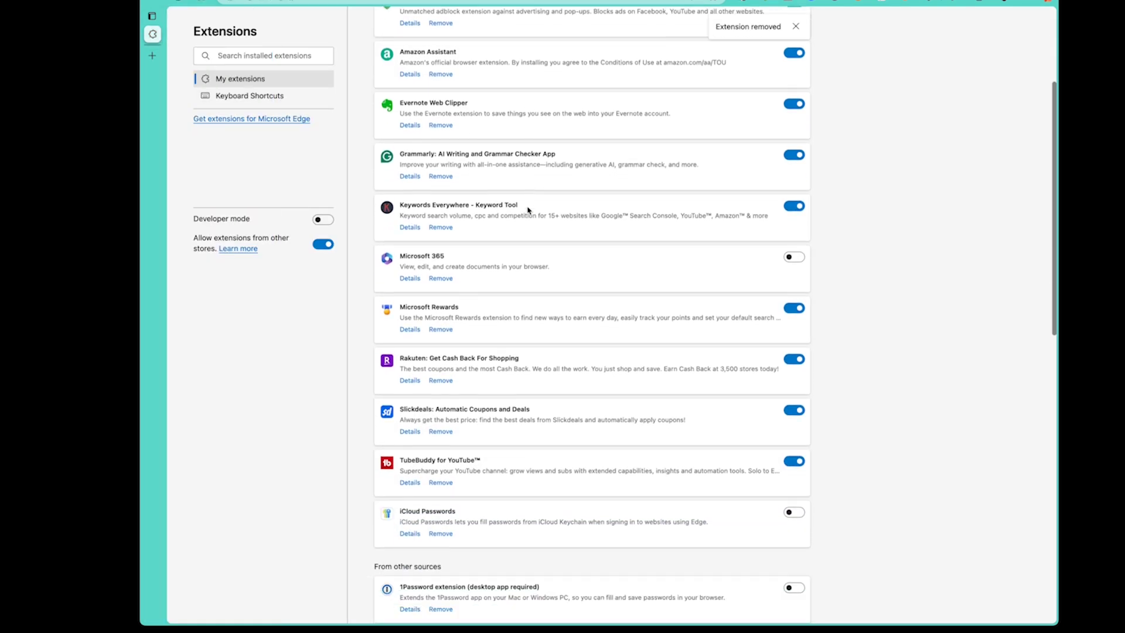
{"action": "scroll", "coordinate": [527, 209], "scroll_direction": "down", "scroll_amount": 10}
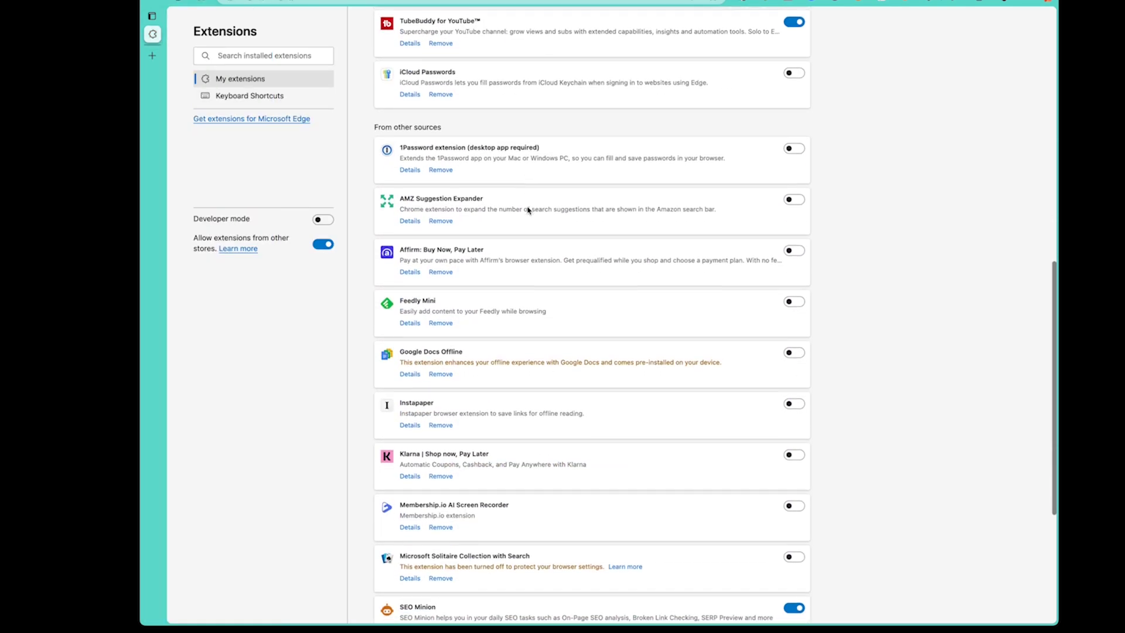
{"action": "scroll", "coordinate": [527, 210], "scroll_direction": "down", "scroll_amount": 6}
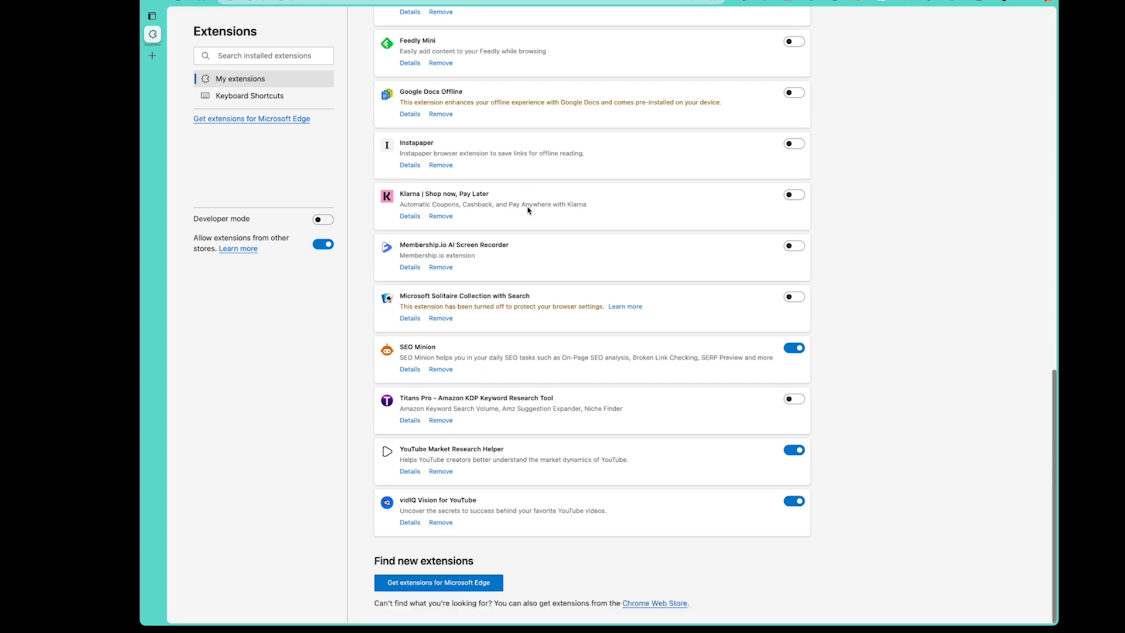